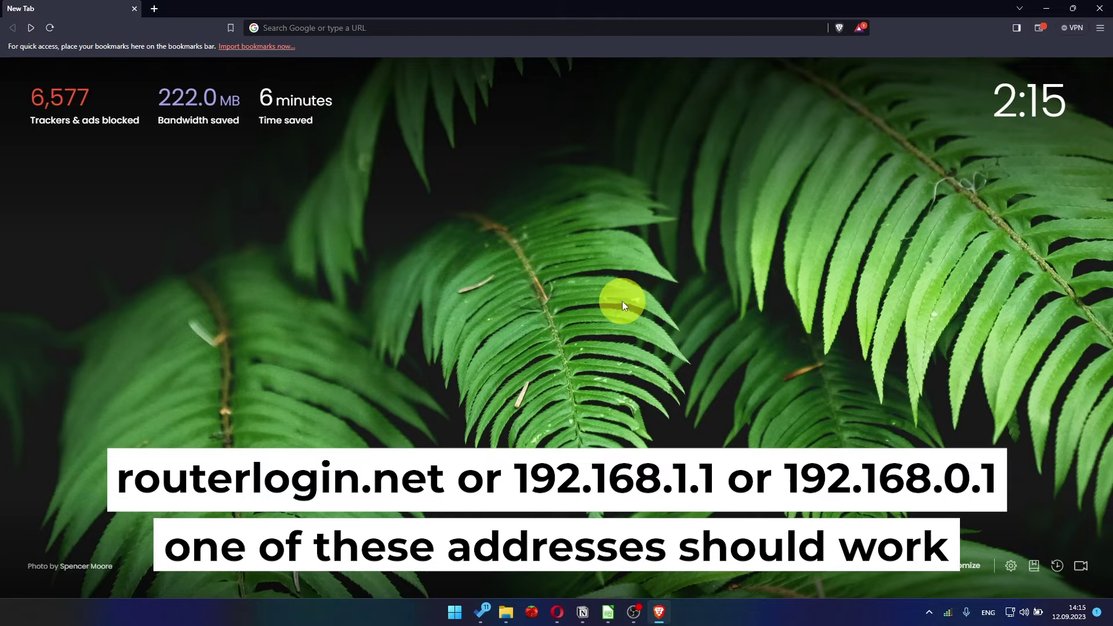
Step: Load the router setup page at 192.168.1.1 in Brave
left_click(491, 27)
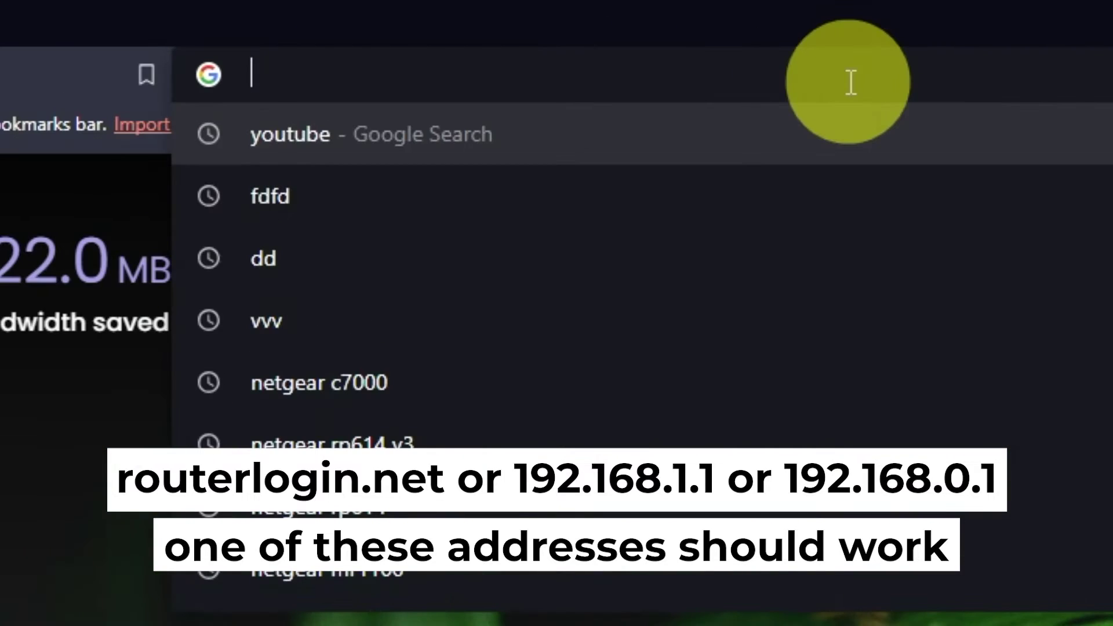
type("192.")
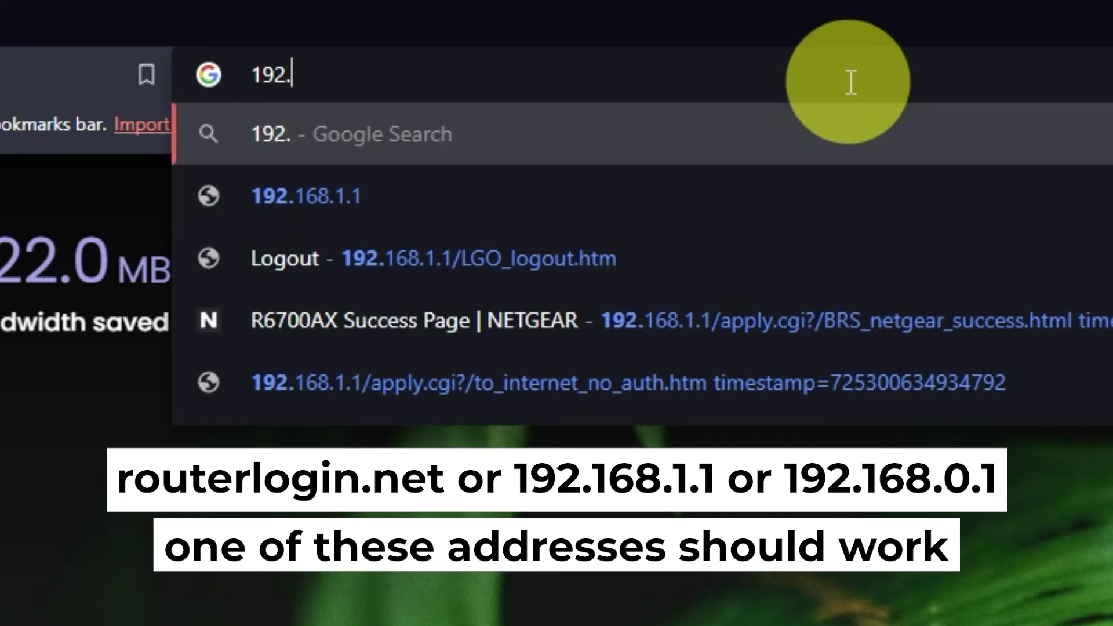
type("168")
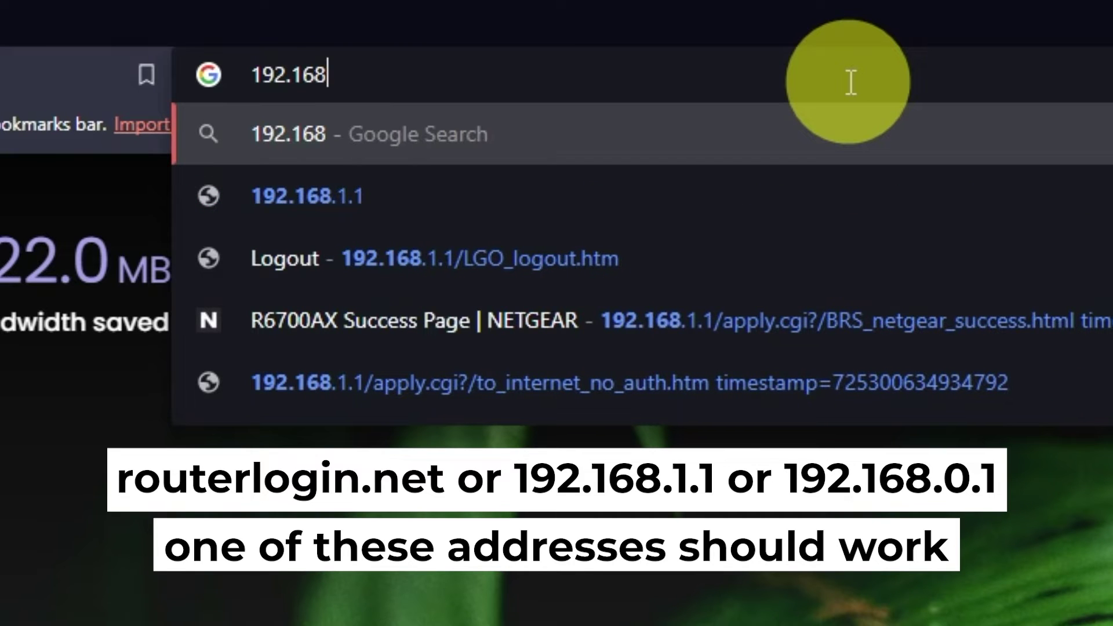
type(".1.1")
key("Return")
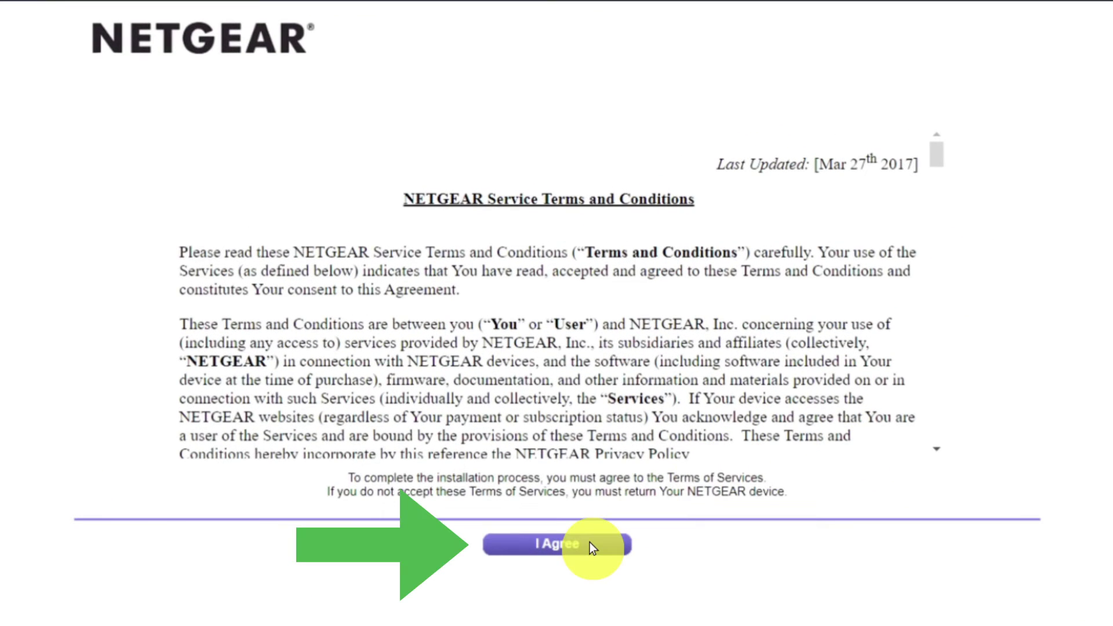
Step: Accept the NETGEAR terms, then choose 'No, I want to configure the Internet connection myself' and confirm
left_click(589, 543)
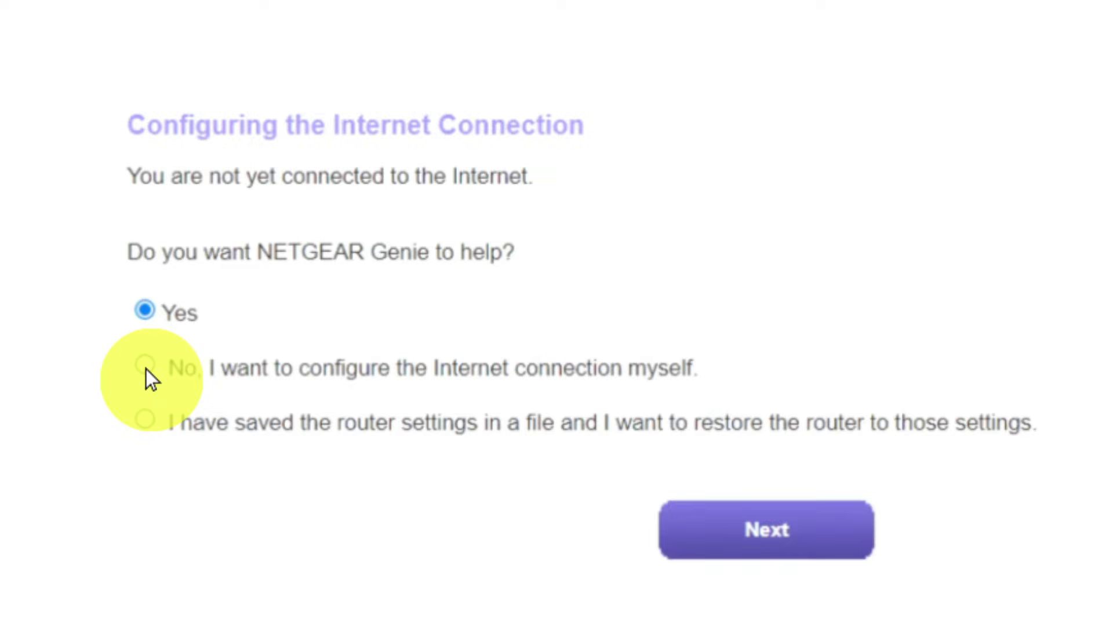
left_click(146, 370)
left_click(708, 530)
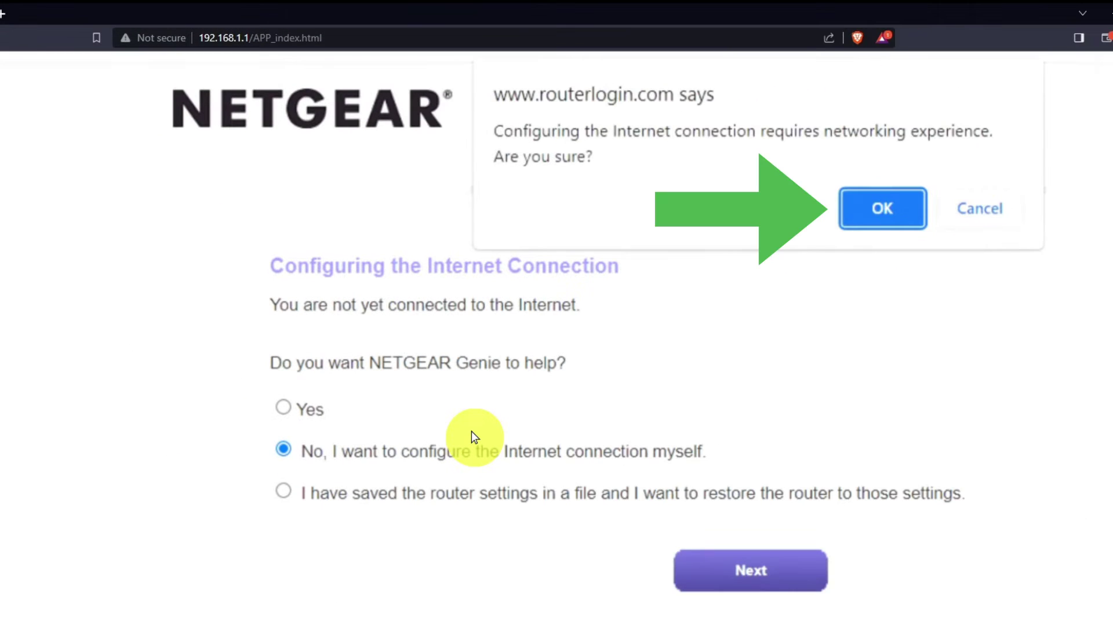
left_click(870, 209)
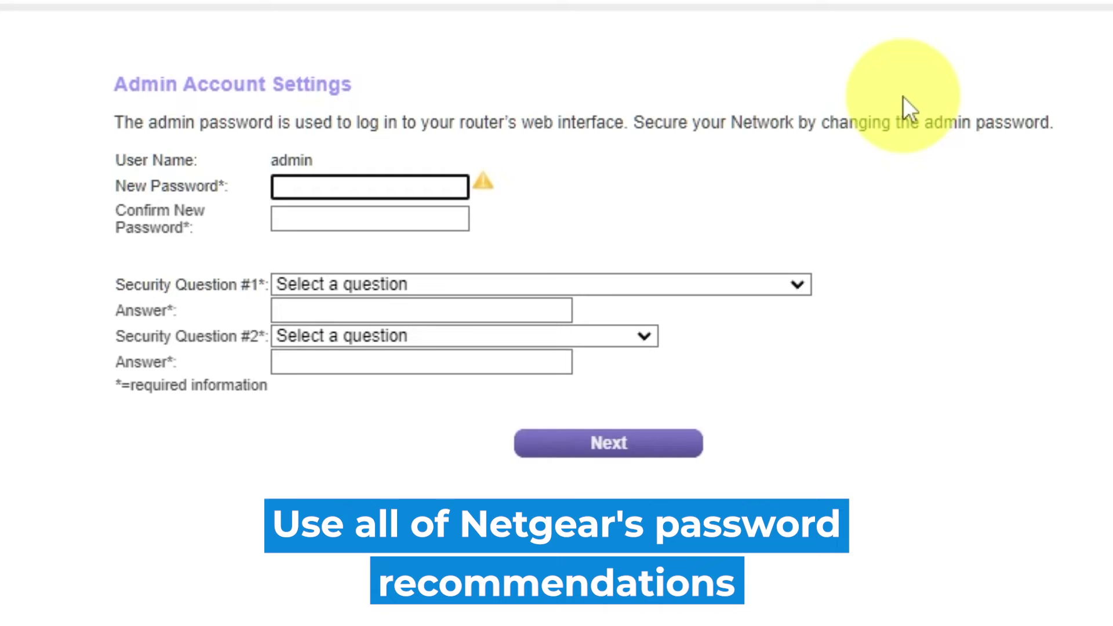
Step: Enter the new admin password, then move on to confirm it
left_click(1082, 191)
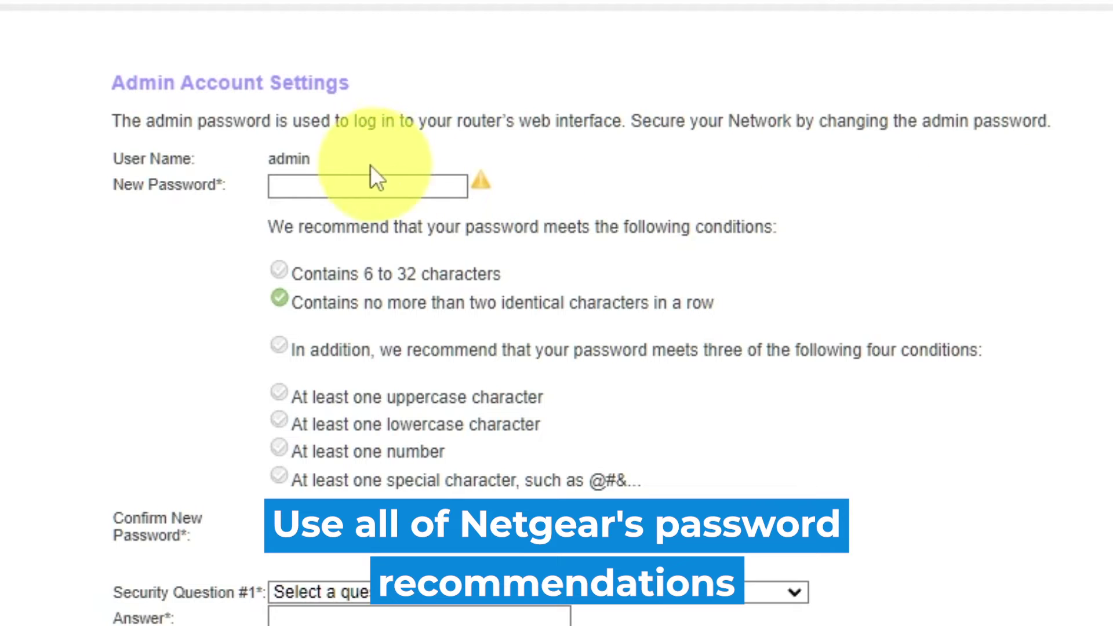
left_click(346, 181)
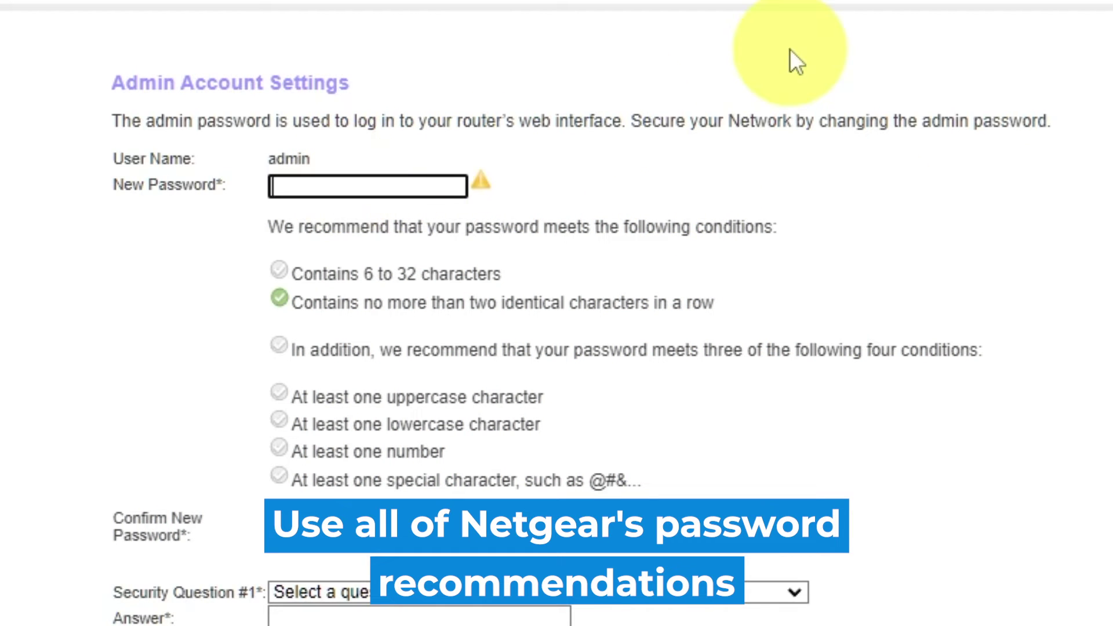
type("••••••••")
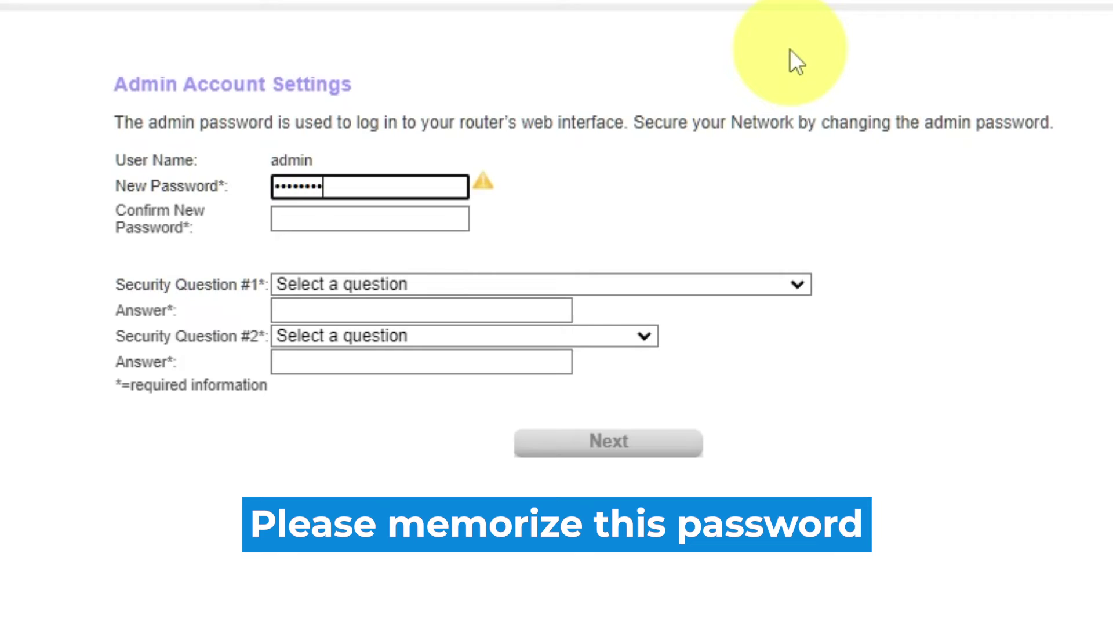
type("••")
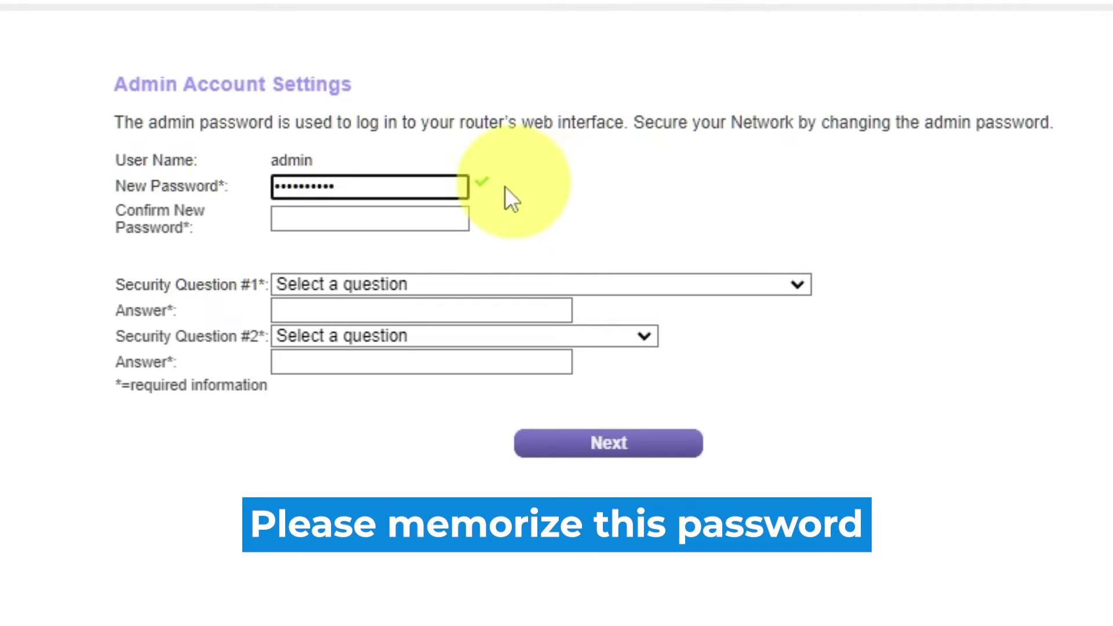
left_click(409, 219)
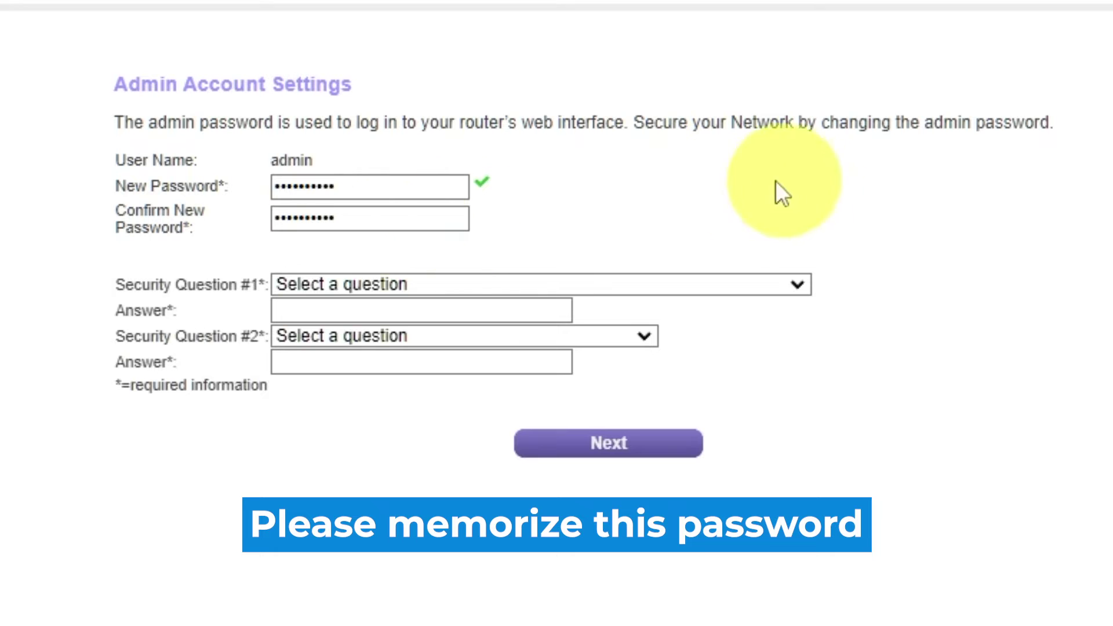
Step: Choose the first-school and father's-birth-city security questions and type an answer for each
left_click(796, 284)
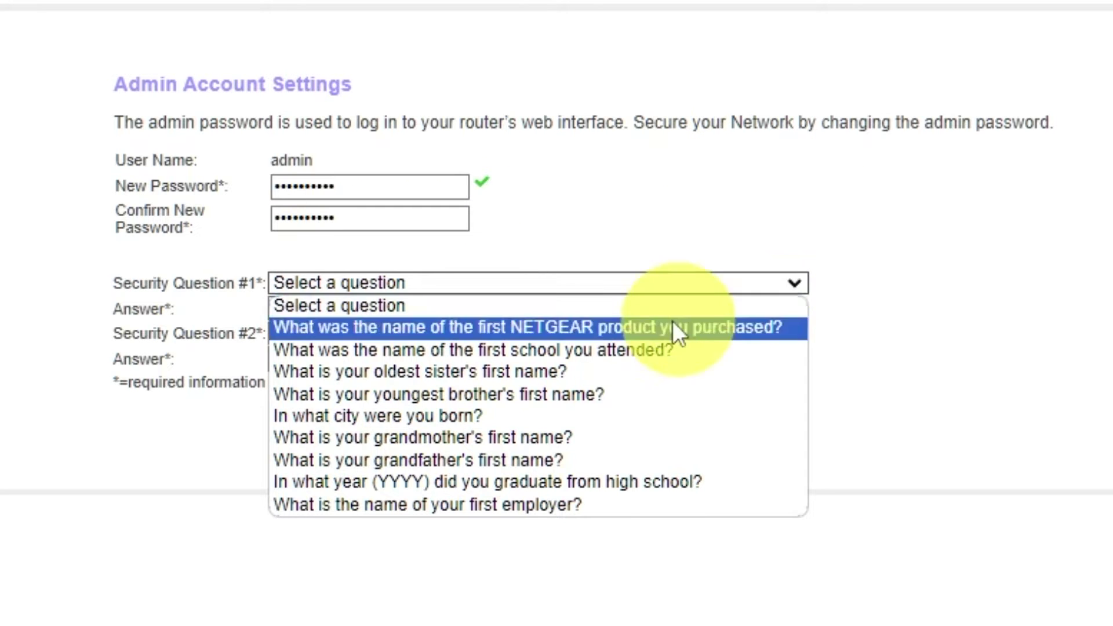
left_click(580, 350)
left_click(536, 311)
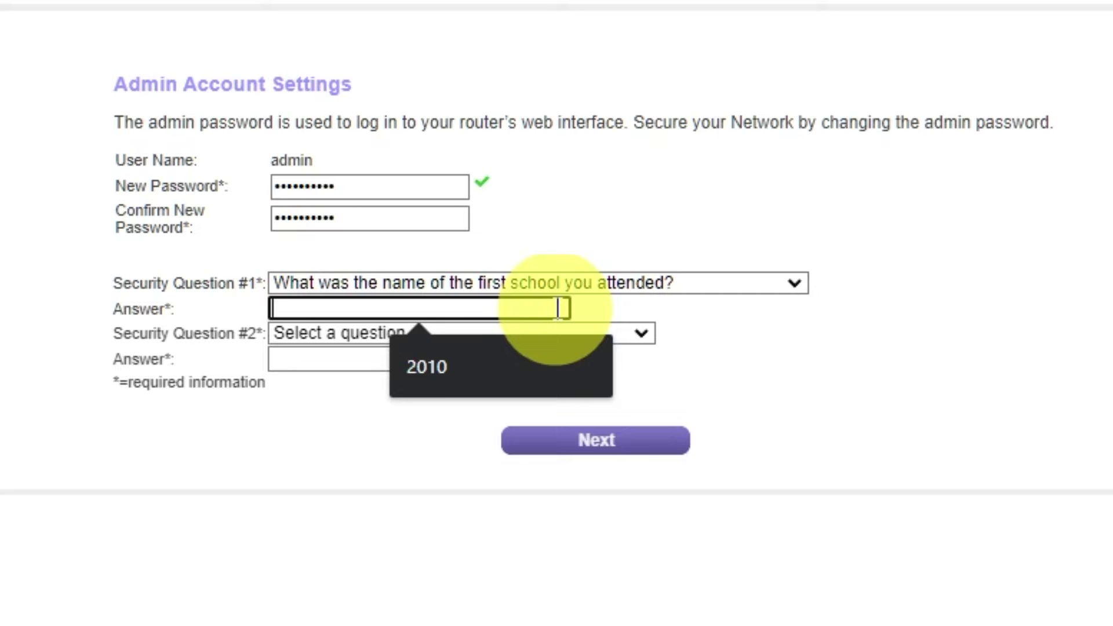
left_click(640, 333)
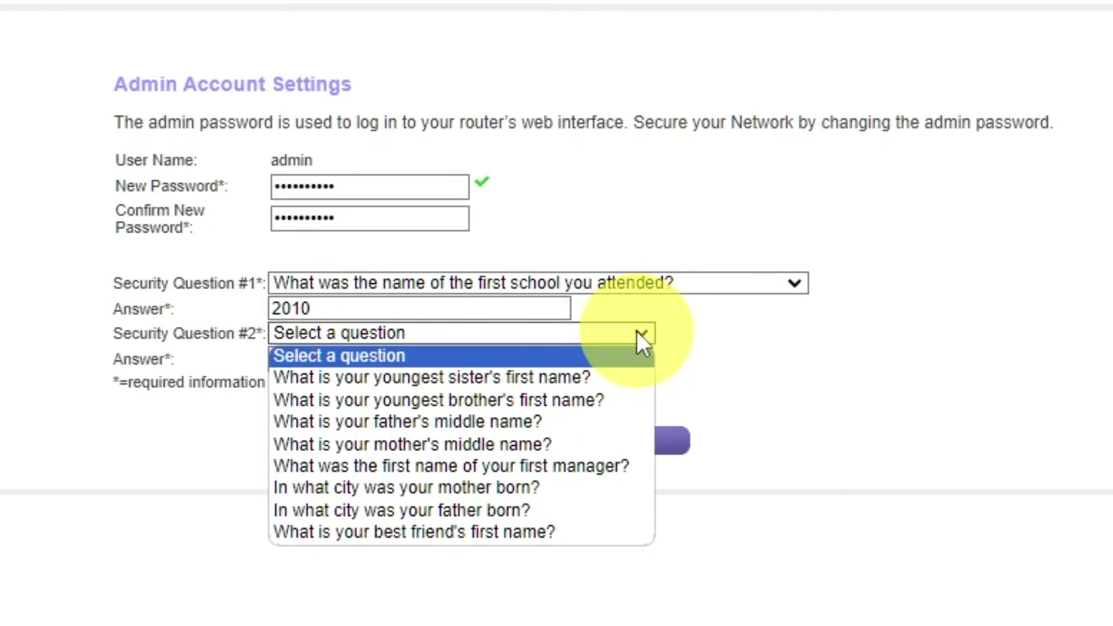
left_click(574, 511)
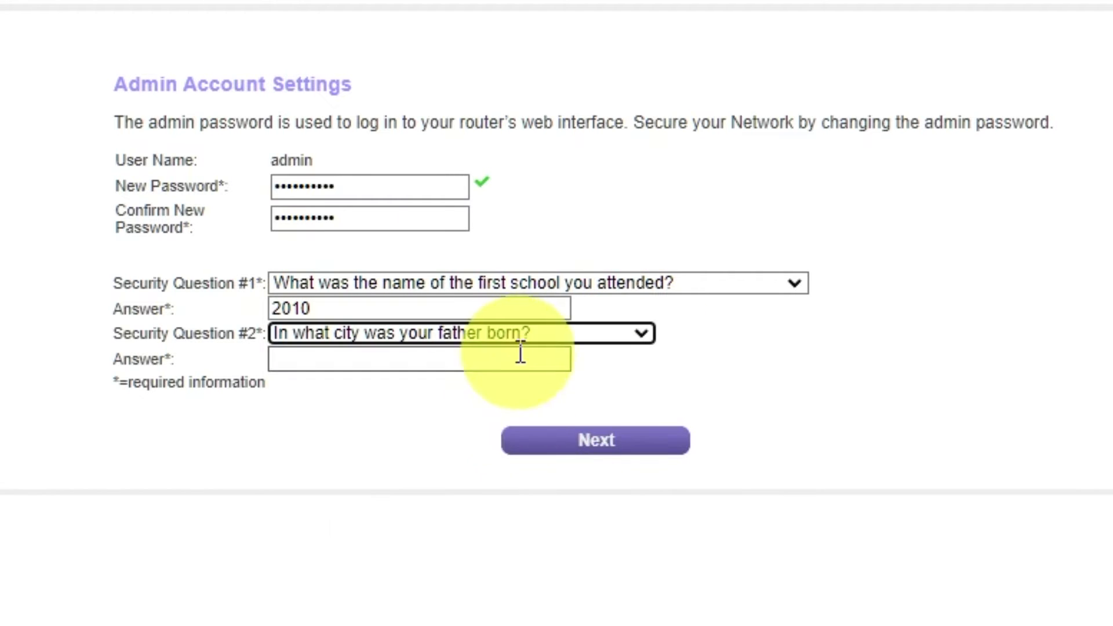
left_click(518, 358)
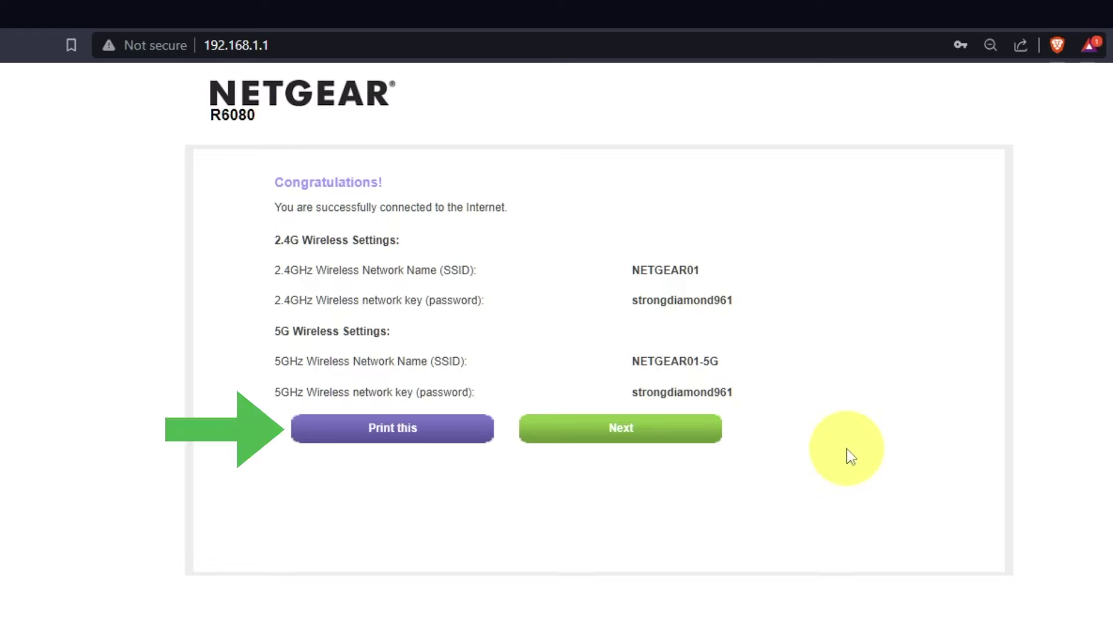
Step: Continue past the wireless summary, run the firmware upgrade check, and dismiss the no-new-firmware notice
left_click(685, 439)
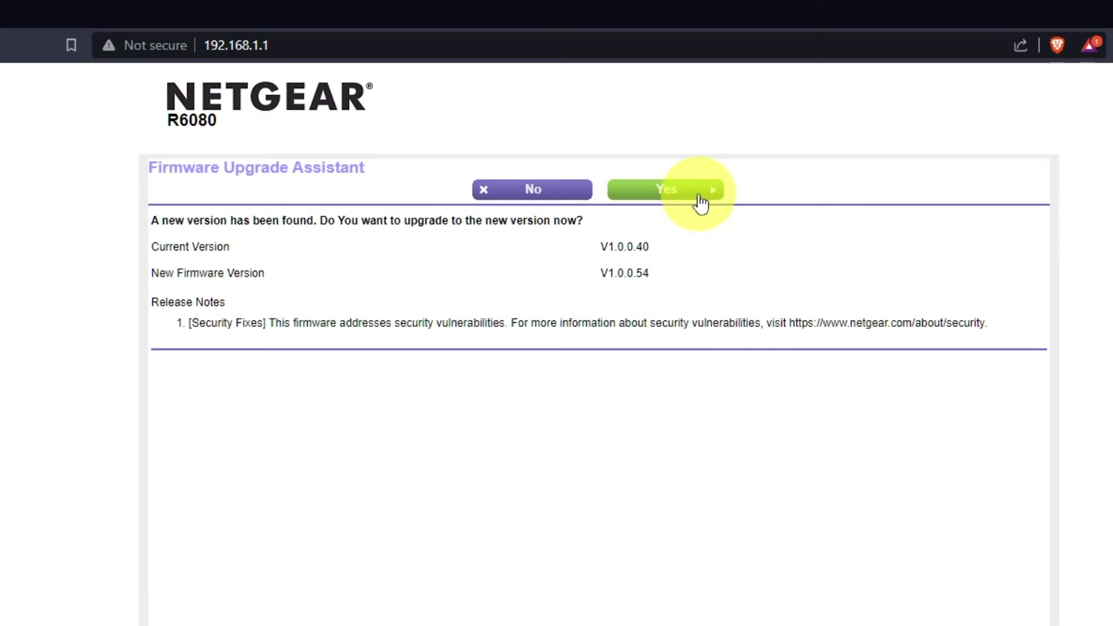
left_click(700, 196)
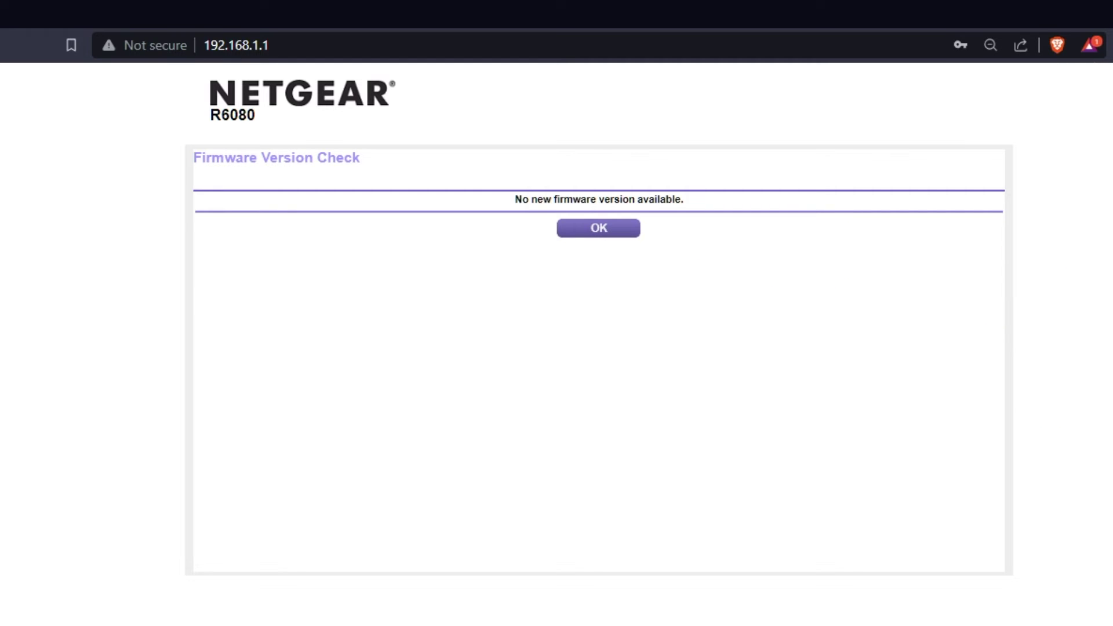
left_click(598, 228)
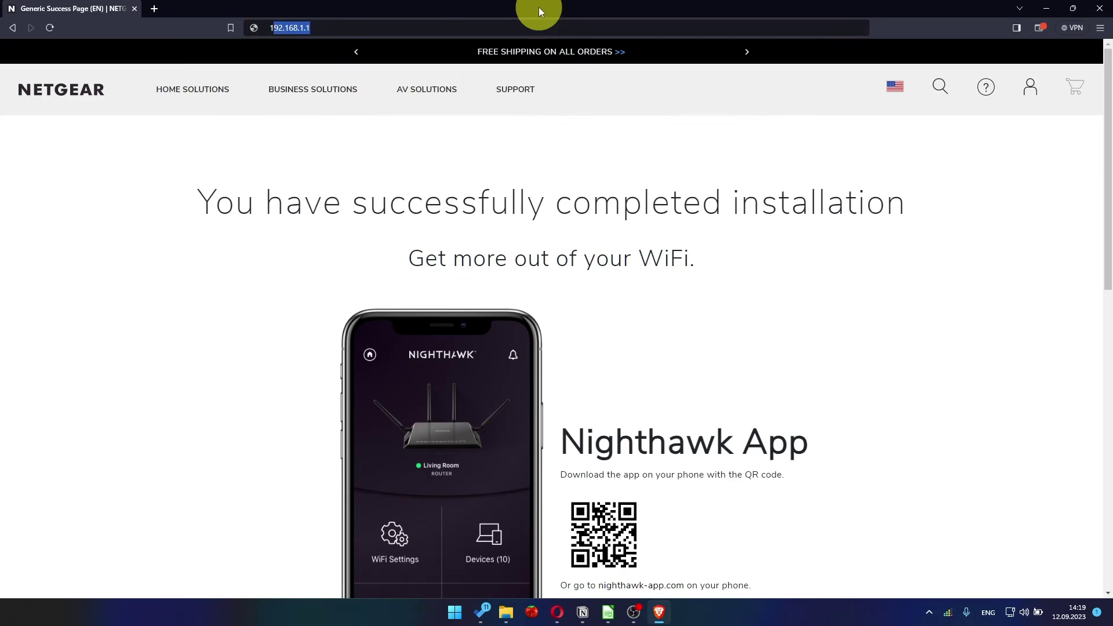
Step: Sign in at 192.168.1.1 as admin with the router password, keeping English as the language
type("192.16")
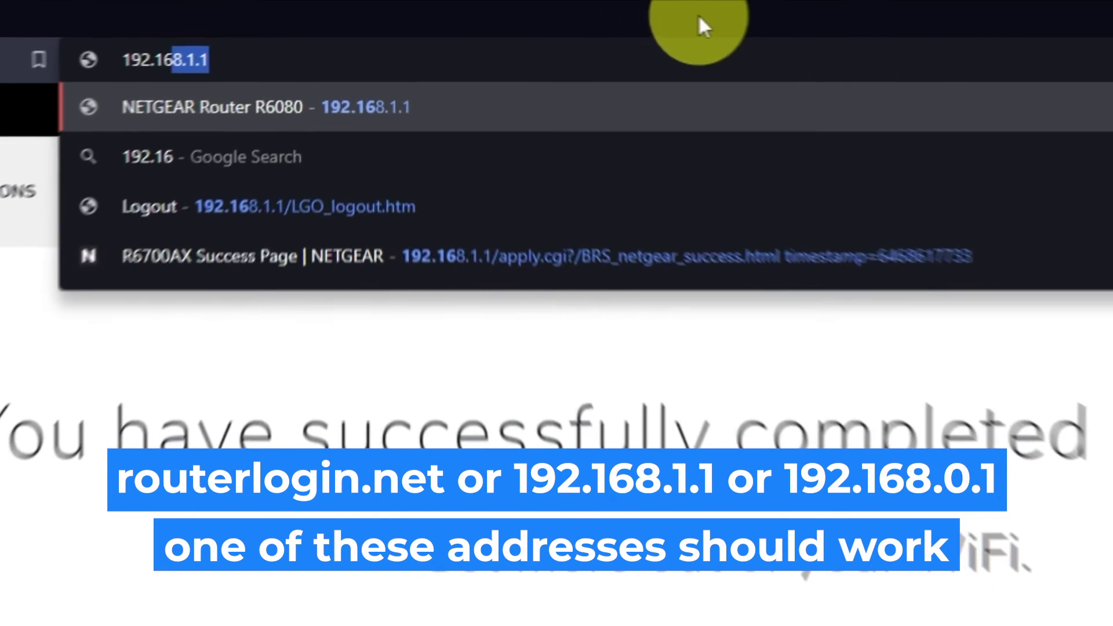
type("8.1.1")
key("Return")
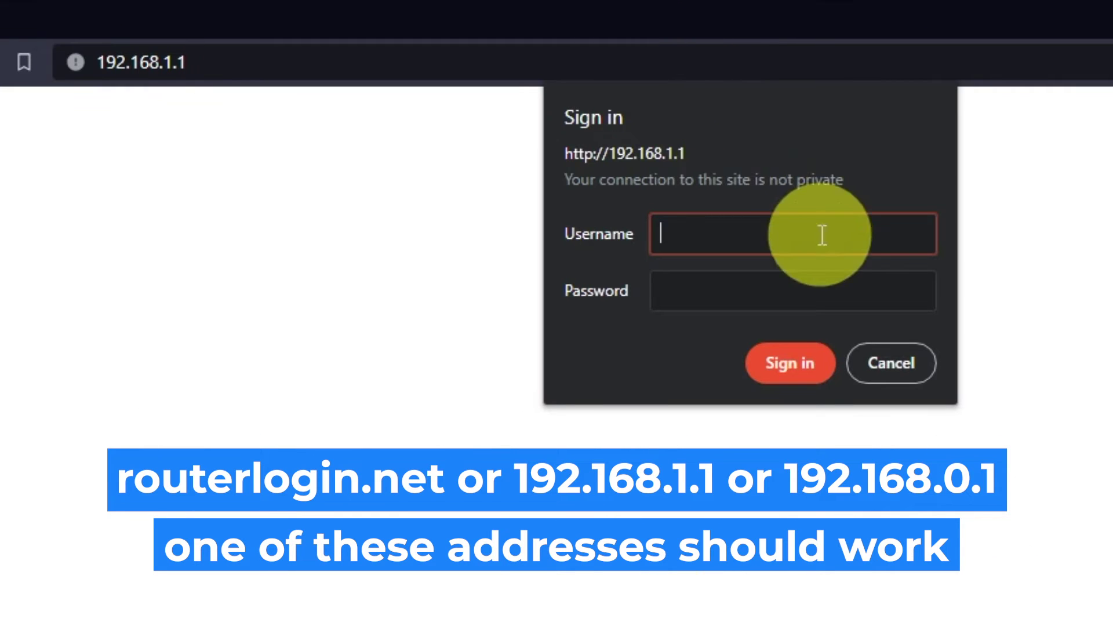
type("admin")
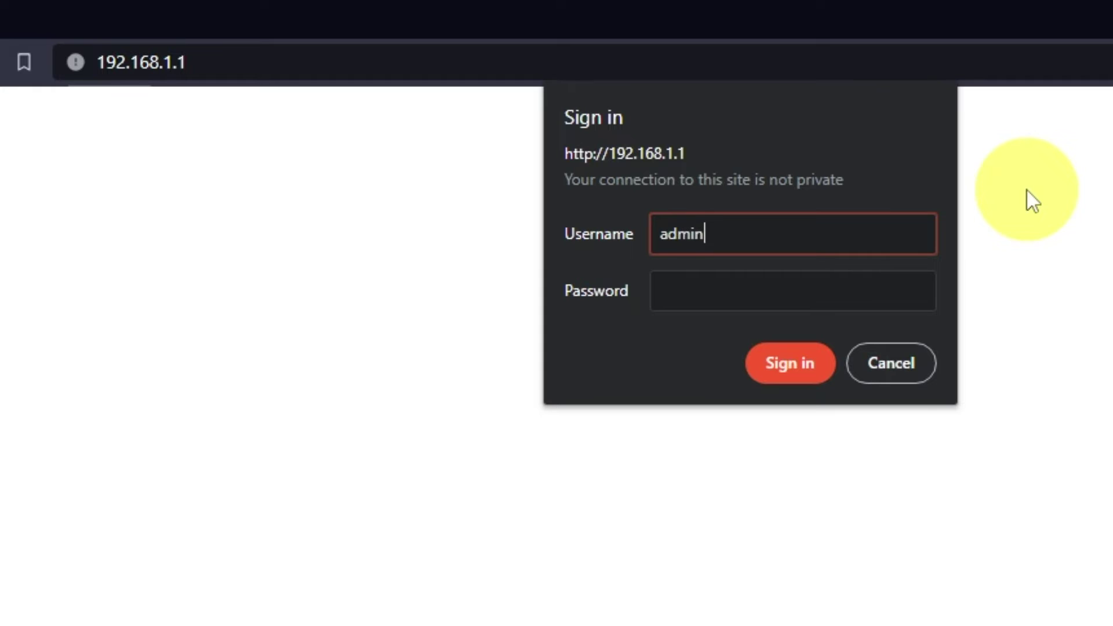
left_click(894, 293)
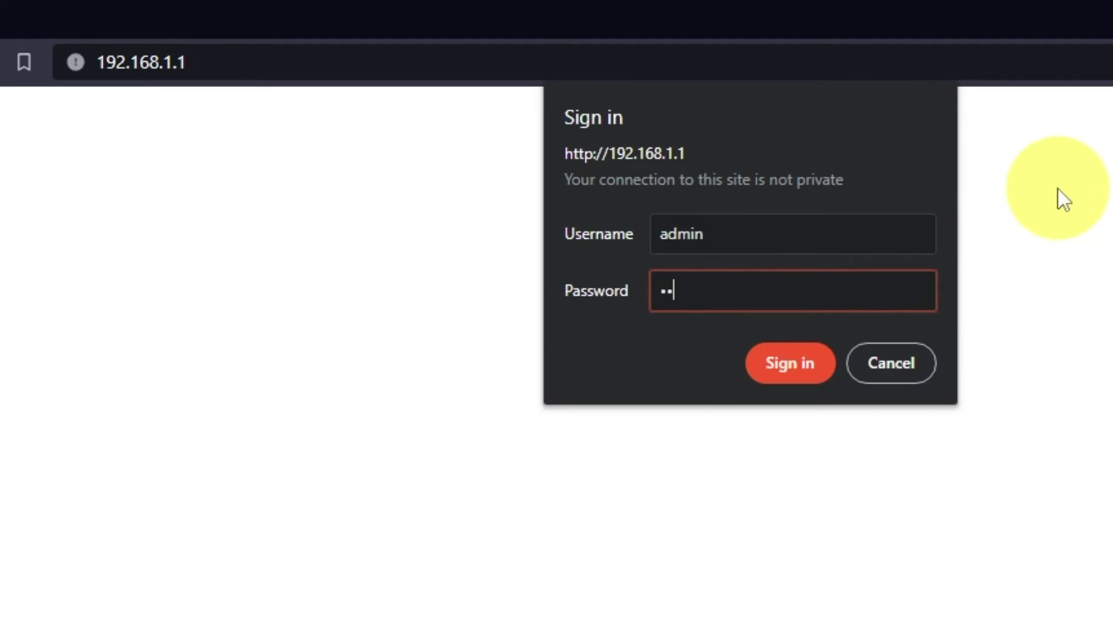
left_click(821, 374)
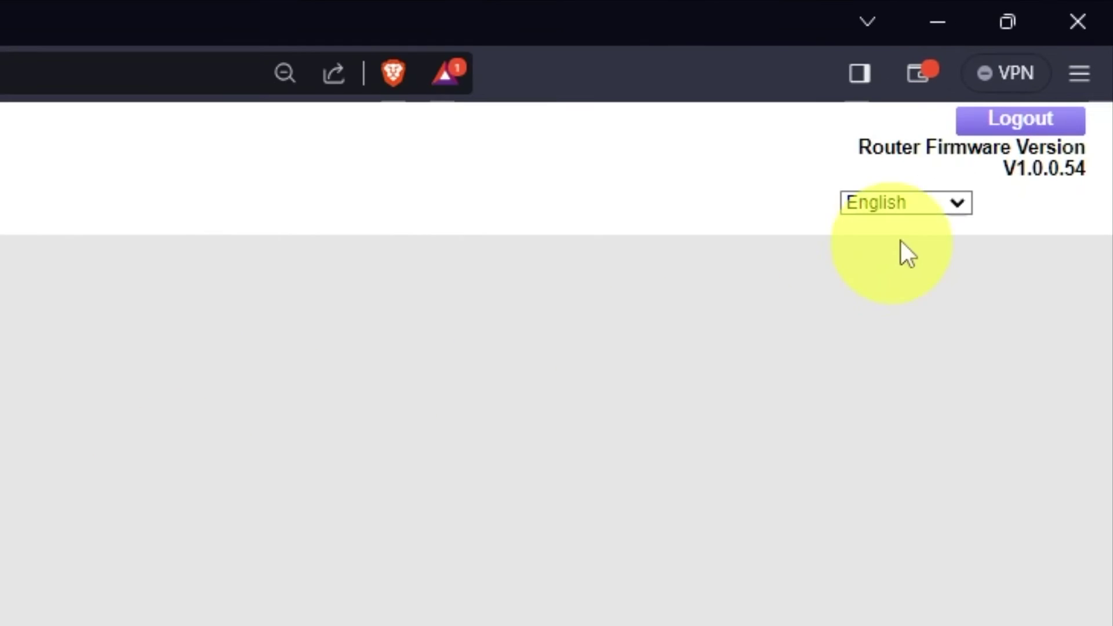
left_click(948, 200)
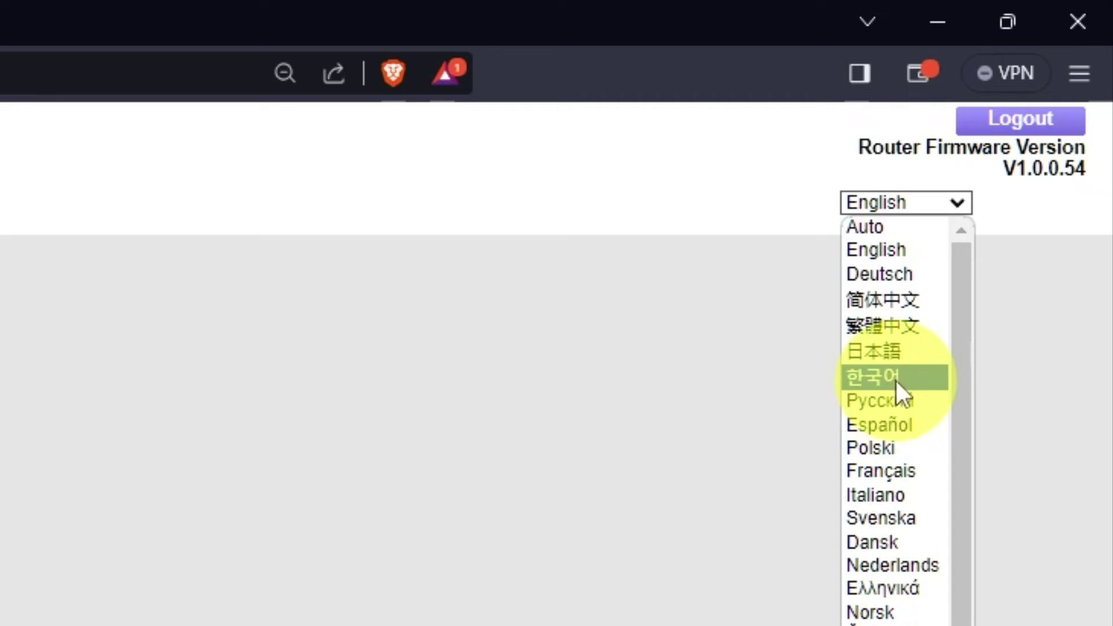
left_click(962, 196)
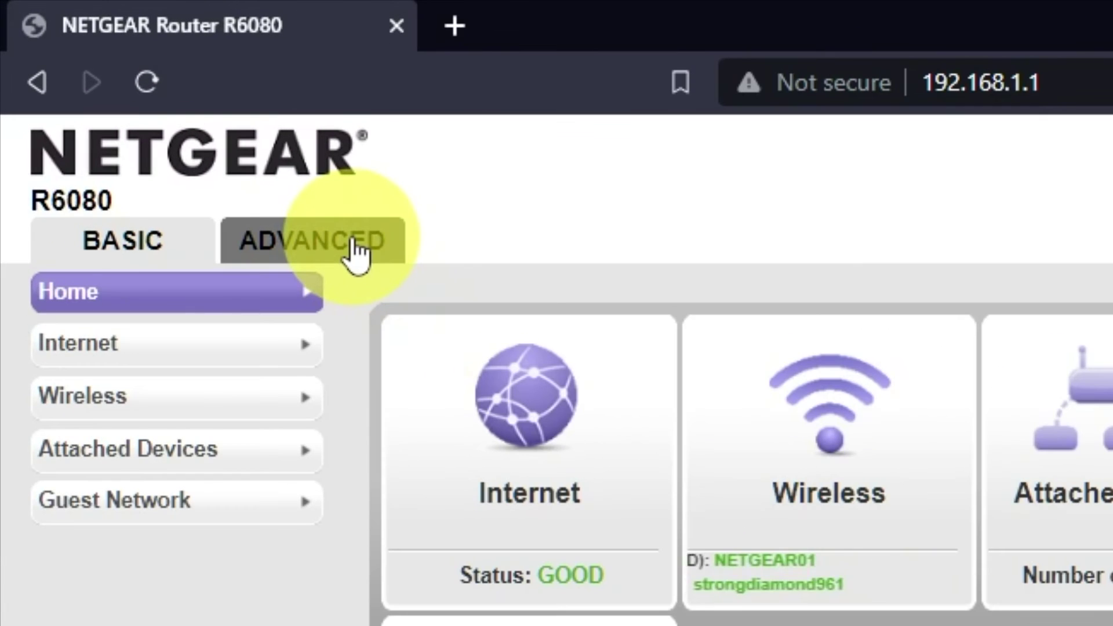
Step: Run the ADVANCED Setup Wizard manually and apply Internet Setup: no login, IP and DNS from ISP
left_click(354, 249)
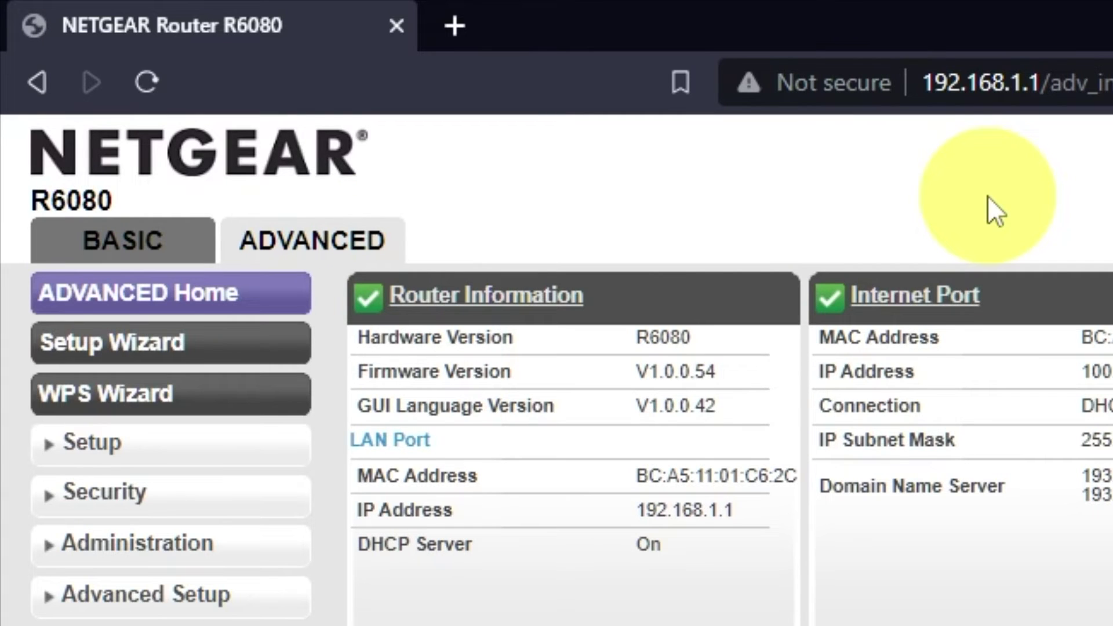
left_click(236, 341)
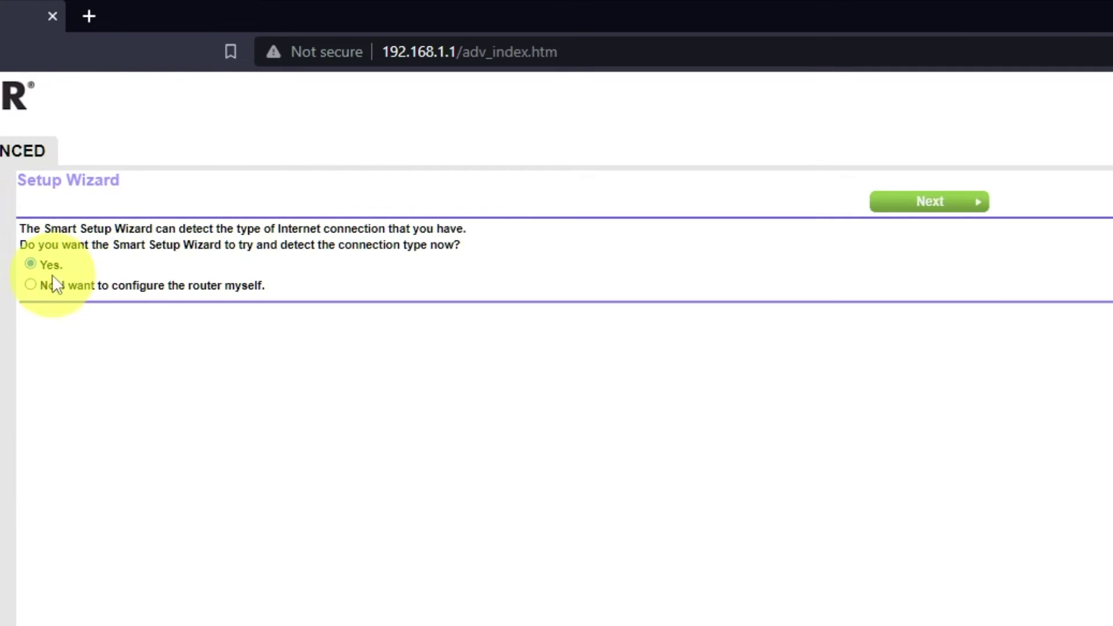
left_click(30, 284)
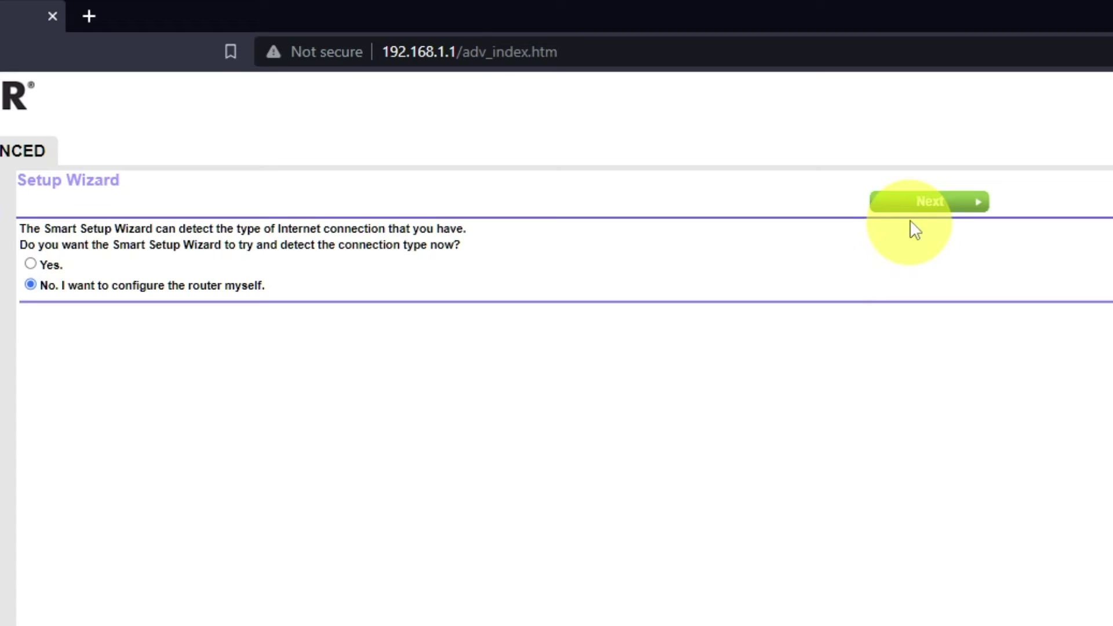
left_click(947, 202)
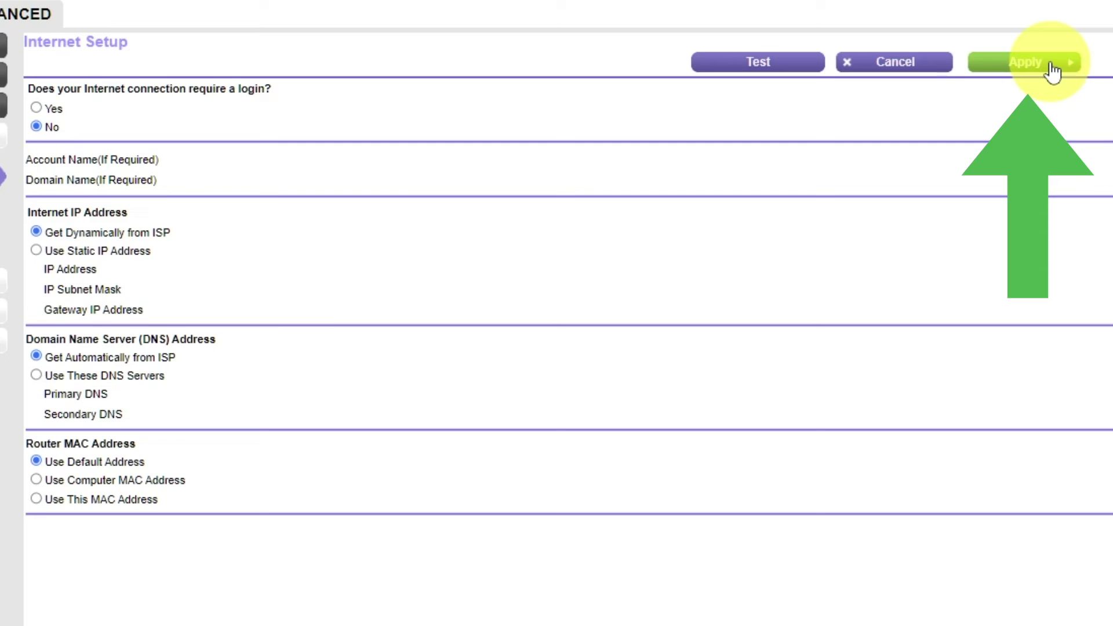
left_click(1052, 64)
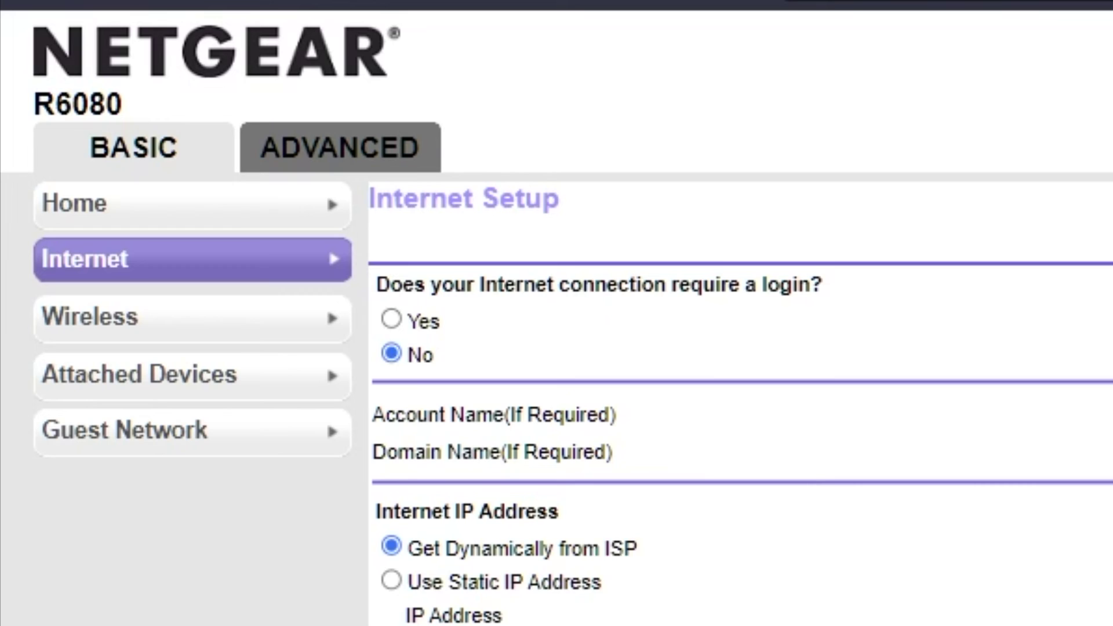
Step: Reboot the router from Advanced Home and confirm the reboot
left_click(336, 160)
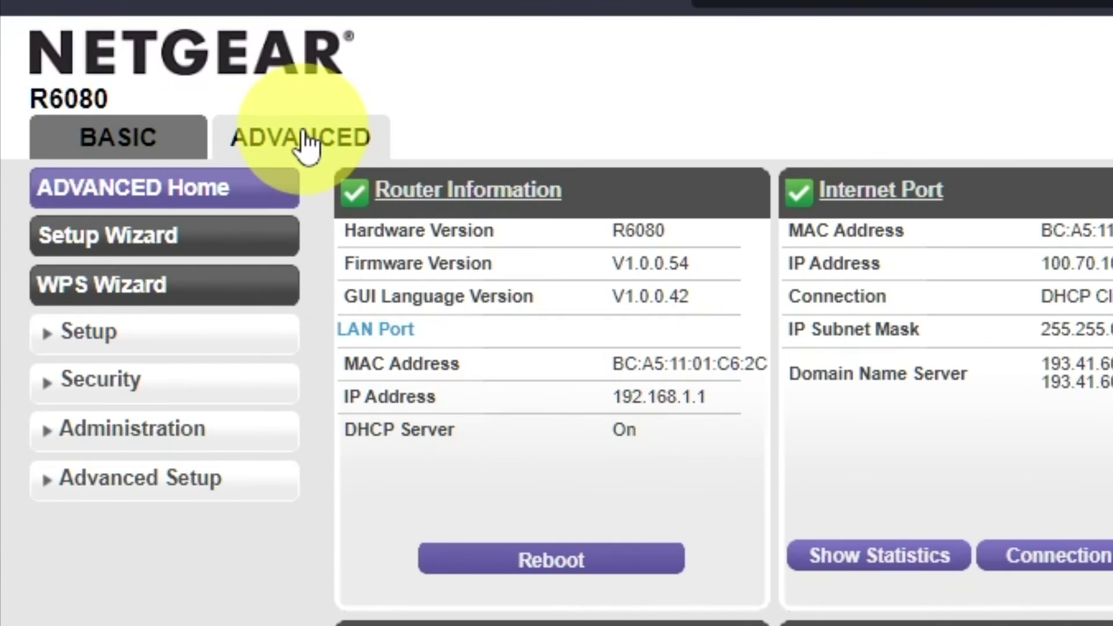
left_click(619, 563)
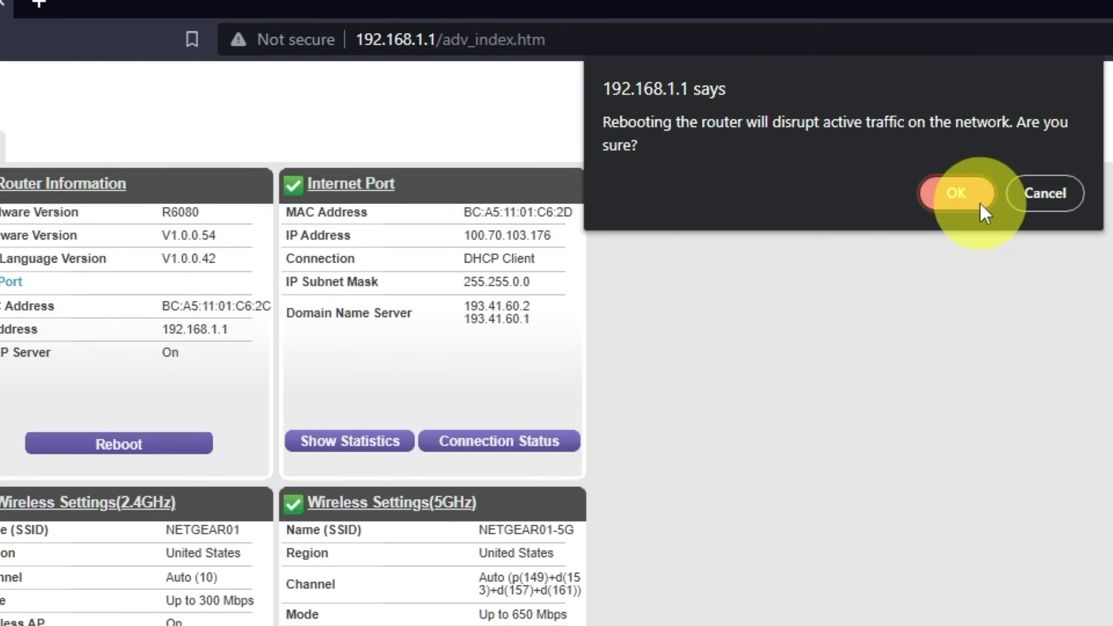
left_click(972, 192)
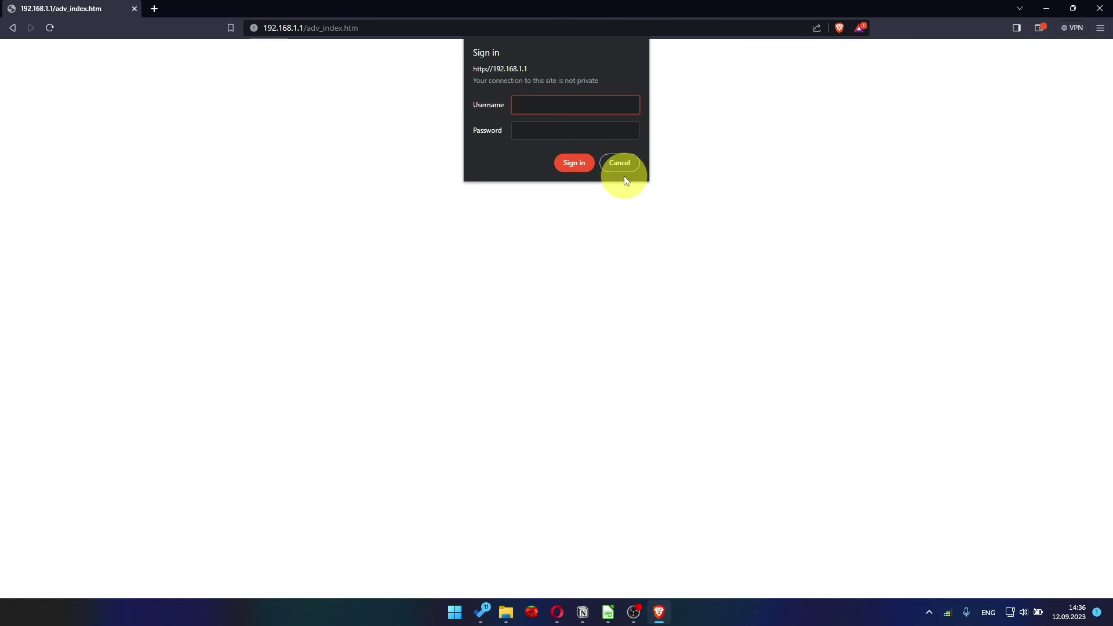
Step: Search 'you' in a new Brave tab to test the internet connection
left_click(154, 8)
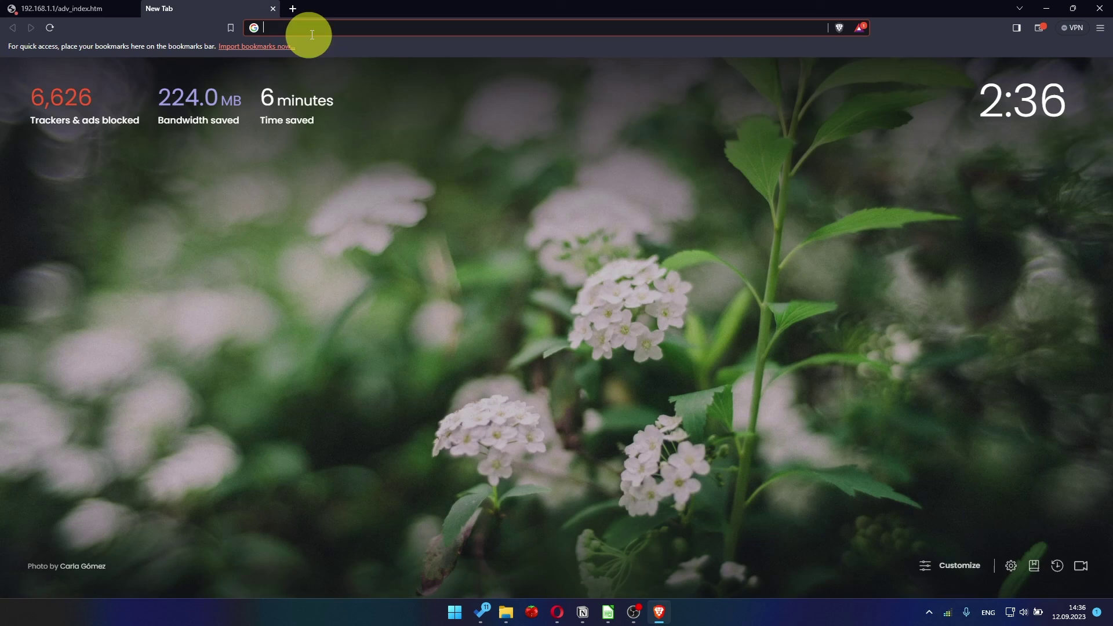
left_click(321, 26)
type("you")
key("Return")
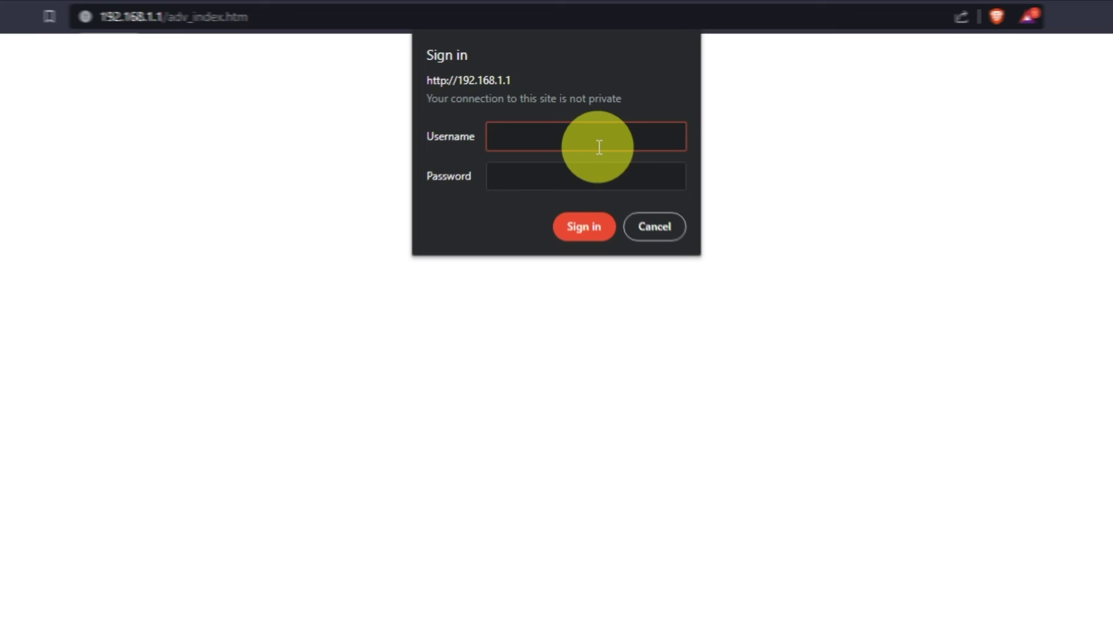
Step: Sign in as admin with the router password and reapply Internet Setup using the computer MAC address
type("admin")
key("Tab")
type("password")
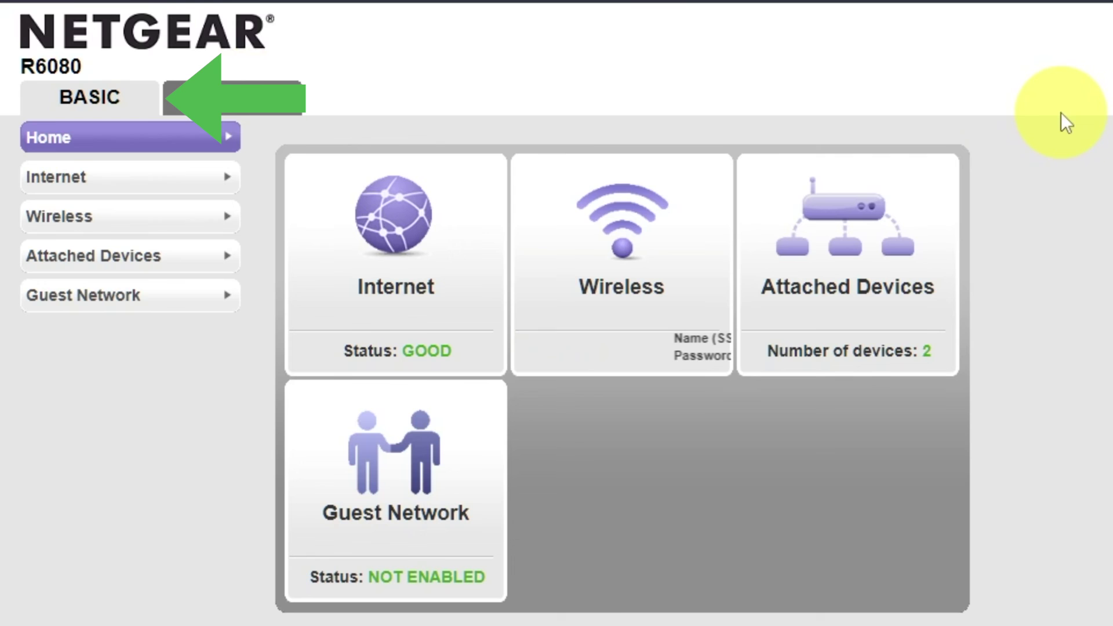
left_click(113, 183)
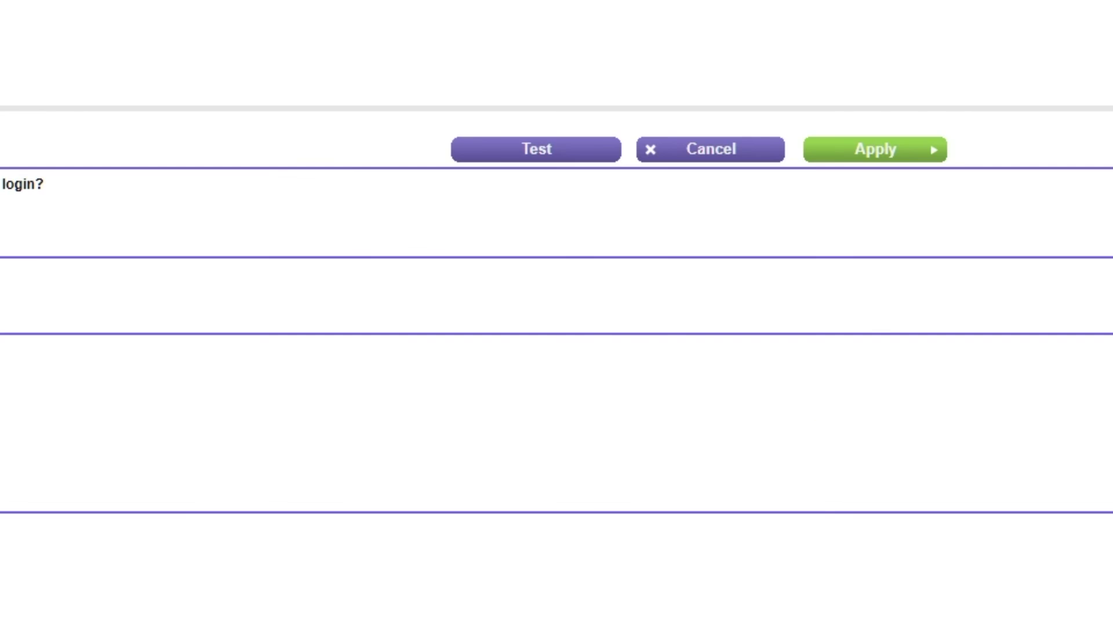
left_click(919, 151)
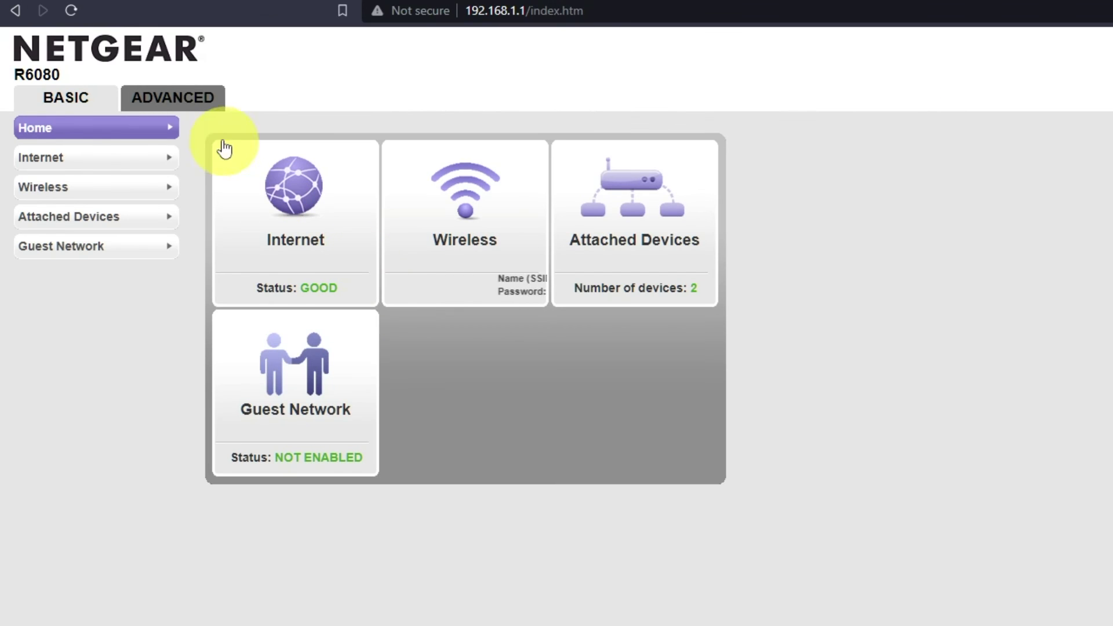
Step: Reboot the router a second time from the ADVANCED tab and confirm
left_click(197, 110)
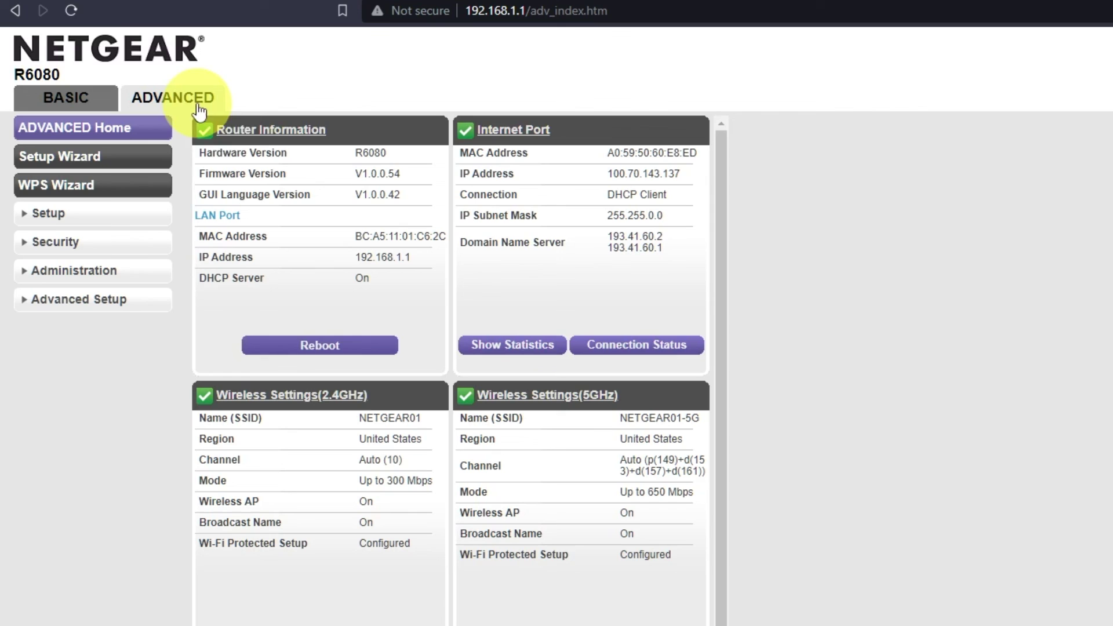
left_click(338, 346)
left_click(916, 124)
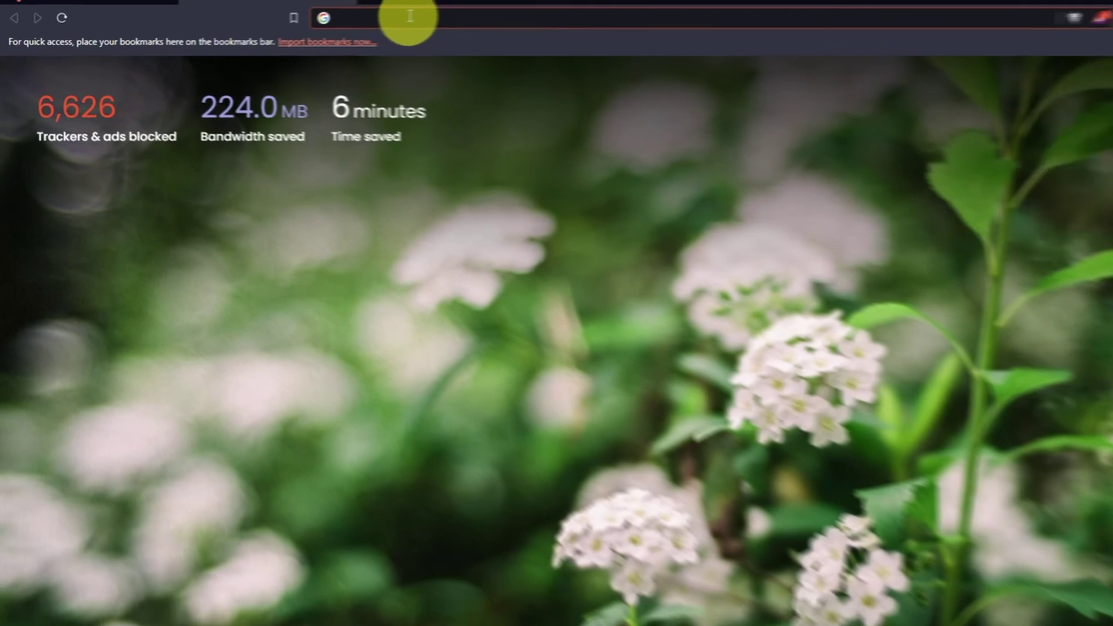
Step: Search for 'youtube' in the new Brave tab to confirm Google results load
left_click(321, 27)
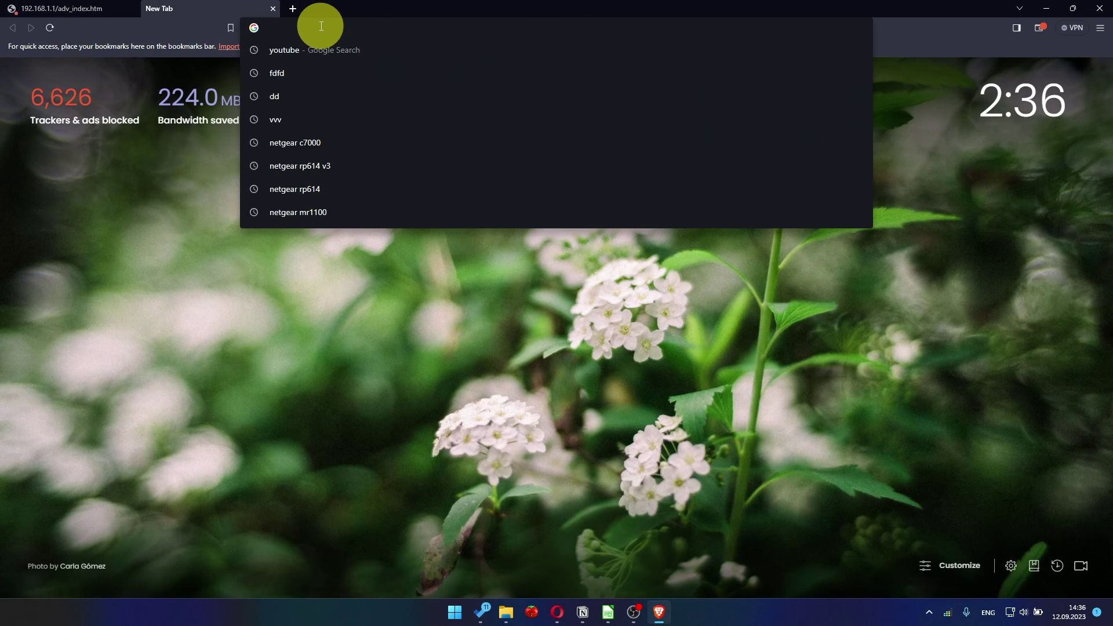
type("youtube")
key("Return")
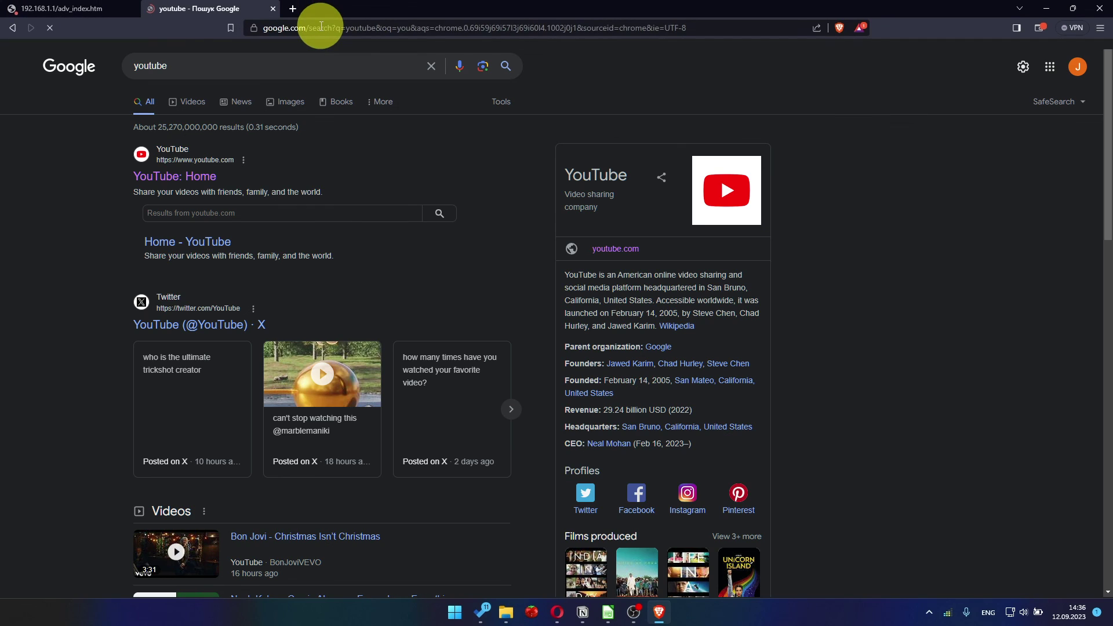